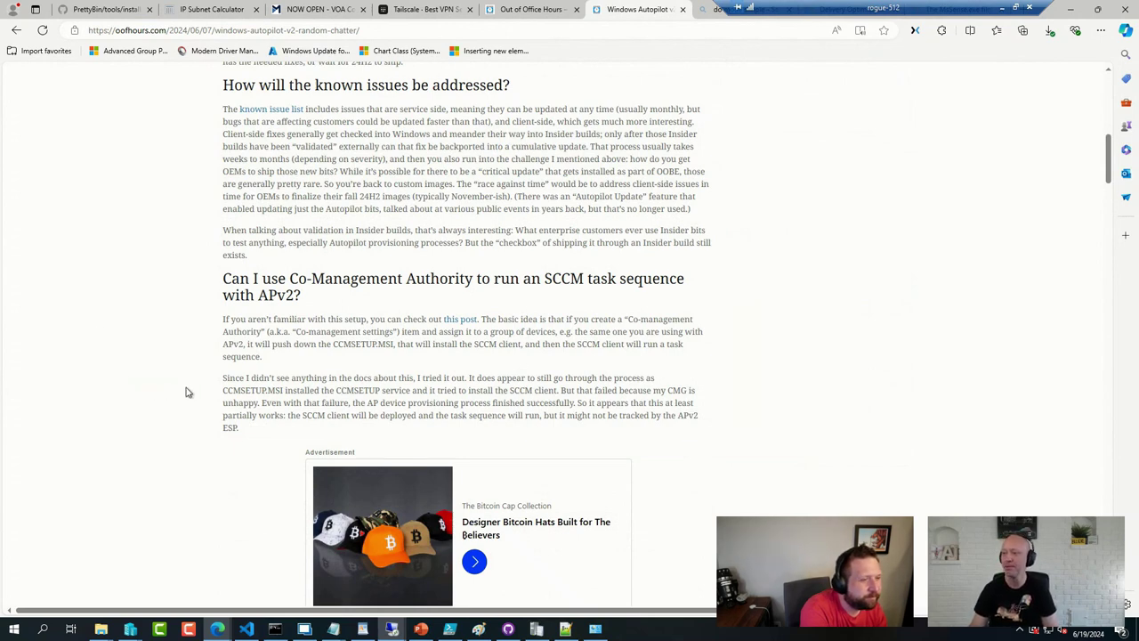
Scroll back to the top of the 'Windows Autopilot v2: Random chatter' post
scroll(186, 392, "up", 10)
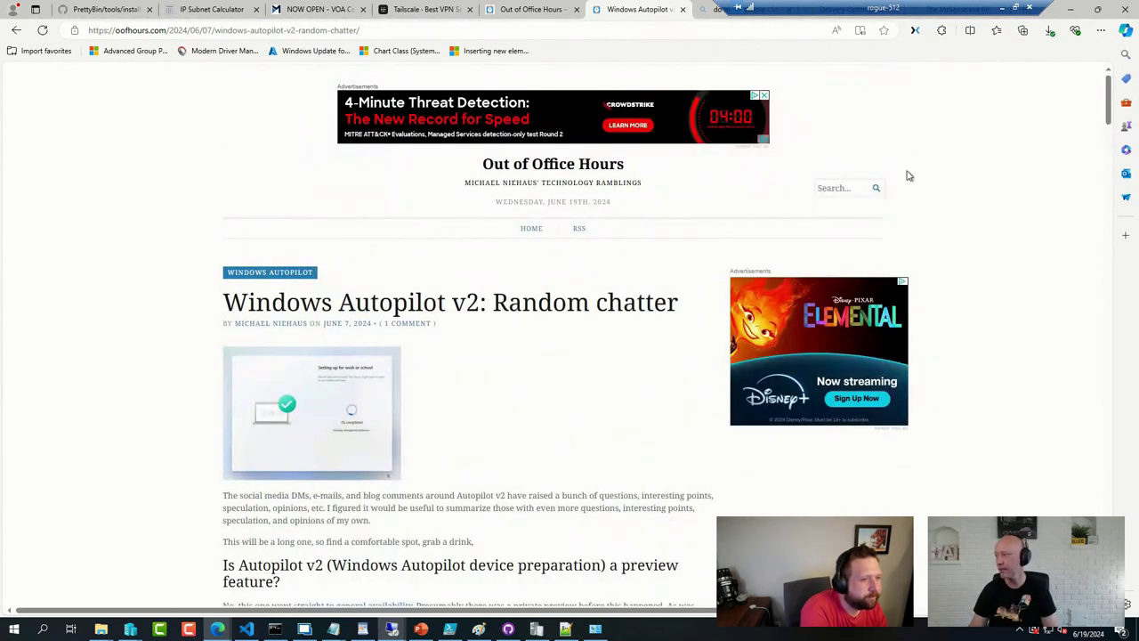
Search the Out of Office Hours blog for 'sequence' and scroll through the results
left_click(829, 188)
type("sea")
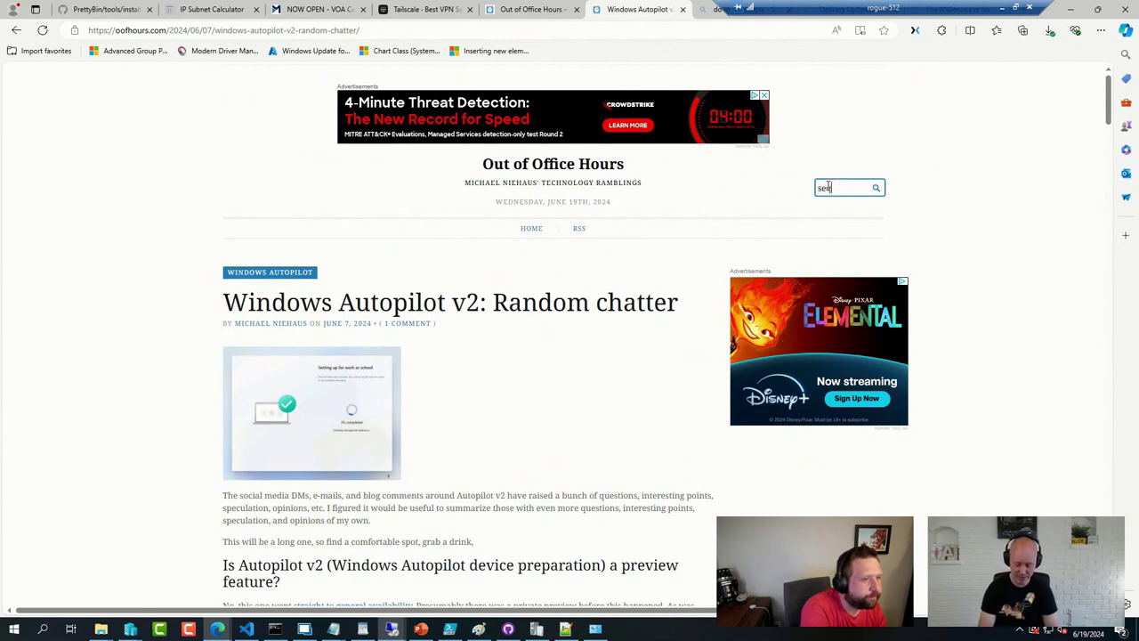
type("quence")
key("Return")
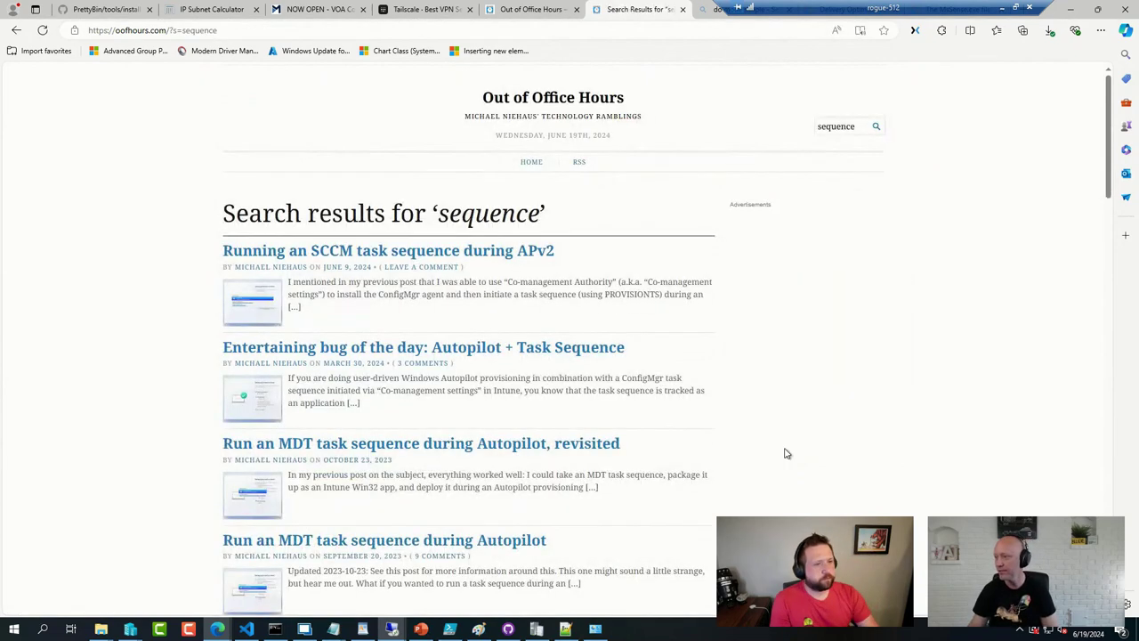
scroll(685, 480, "down", 2)
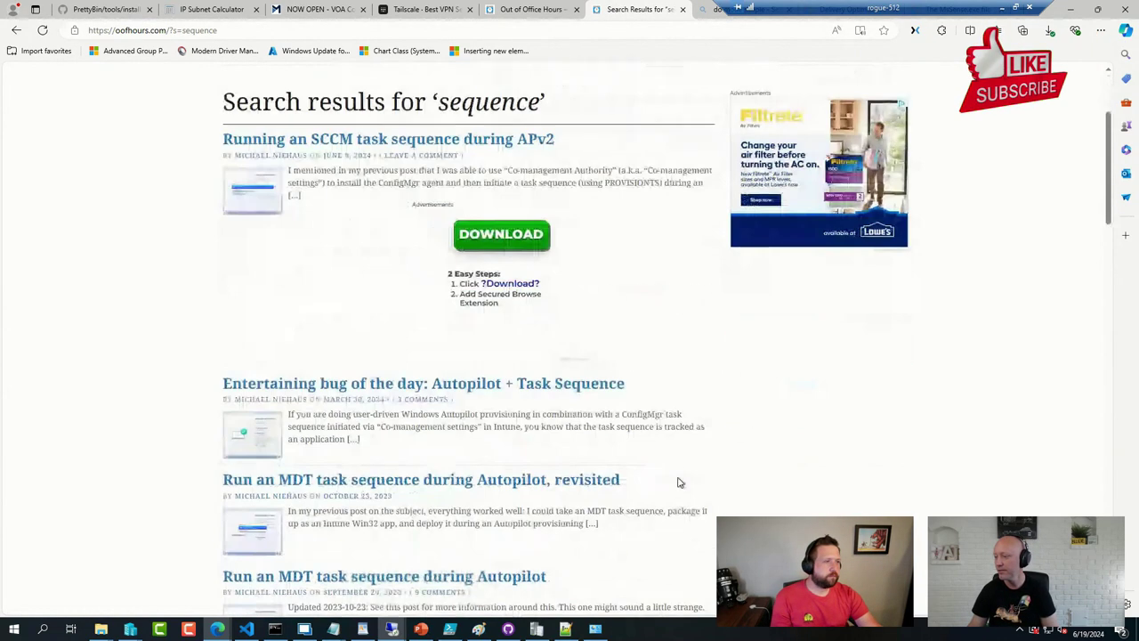
scroll(685, 490, "down", 1)
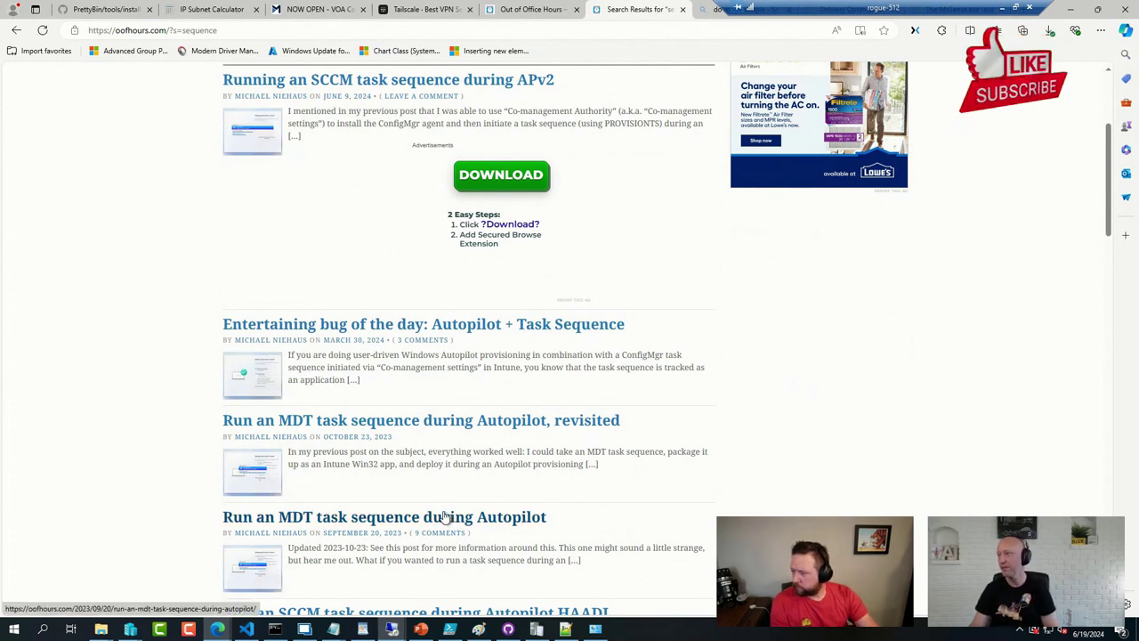
In the other tab, go to deploymentresearch.com from the 'de' address suggestion
left_click(532, 9)
left_click(391, 32)
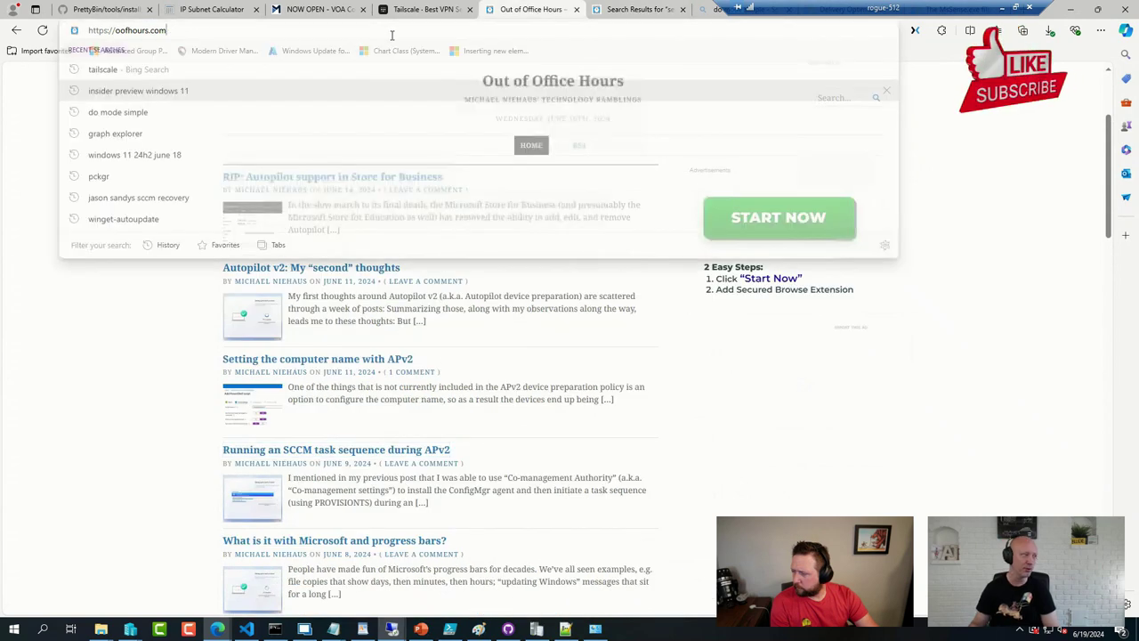
type("de")
key("Return")
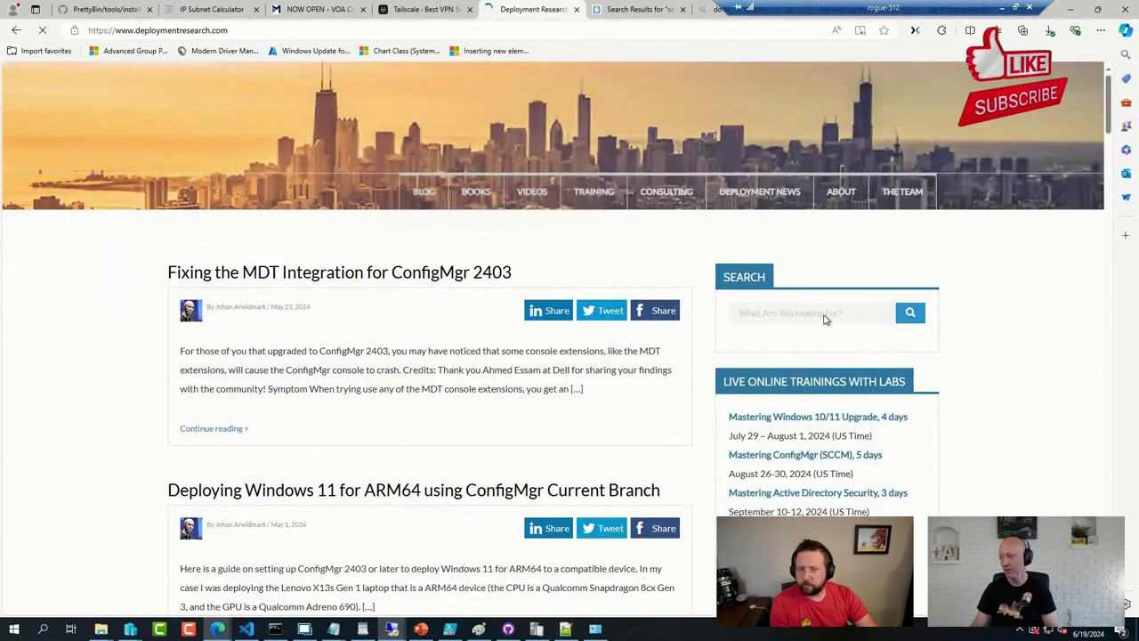
Search the site for 'cloud' and open the Cloud OS Deployment, Part 1 article
left_click(824, 316)
type("cloud")
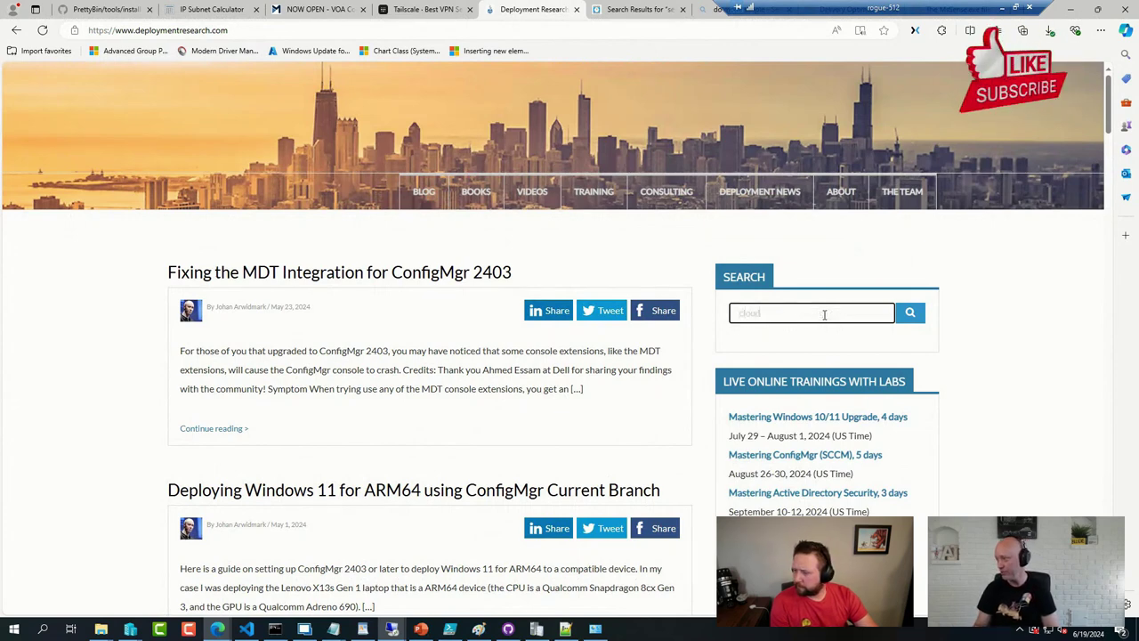
key("Return")
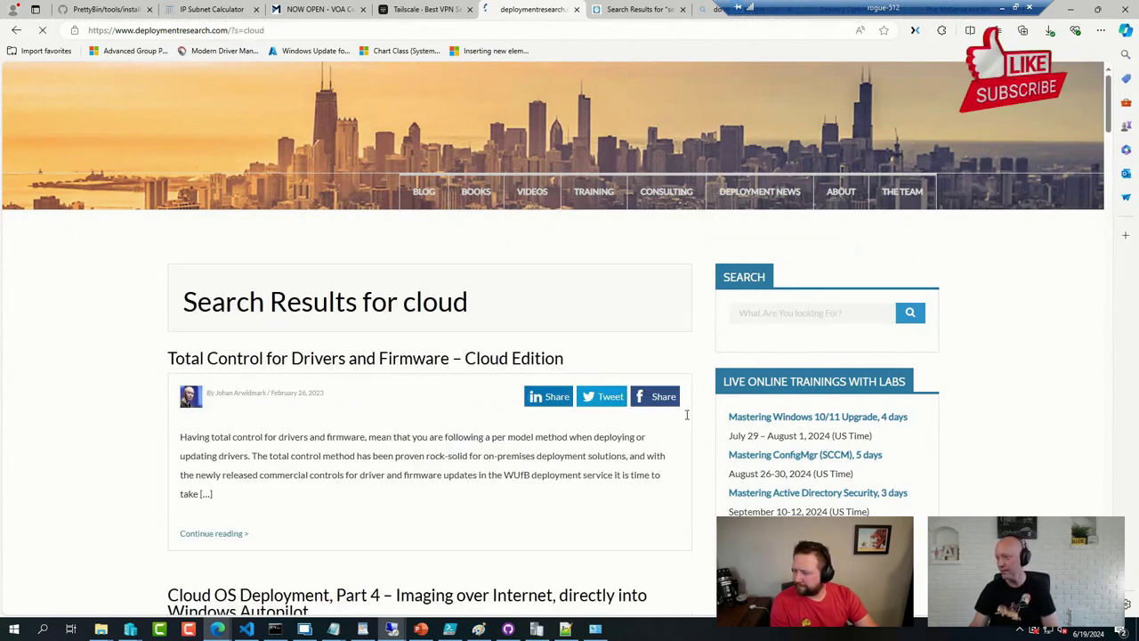
scroll(391, 476, "down", 15)
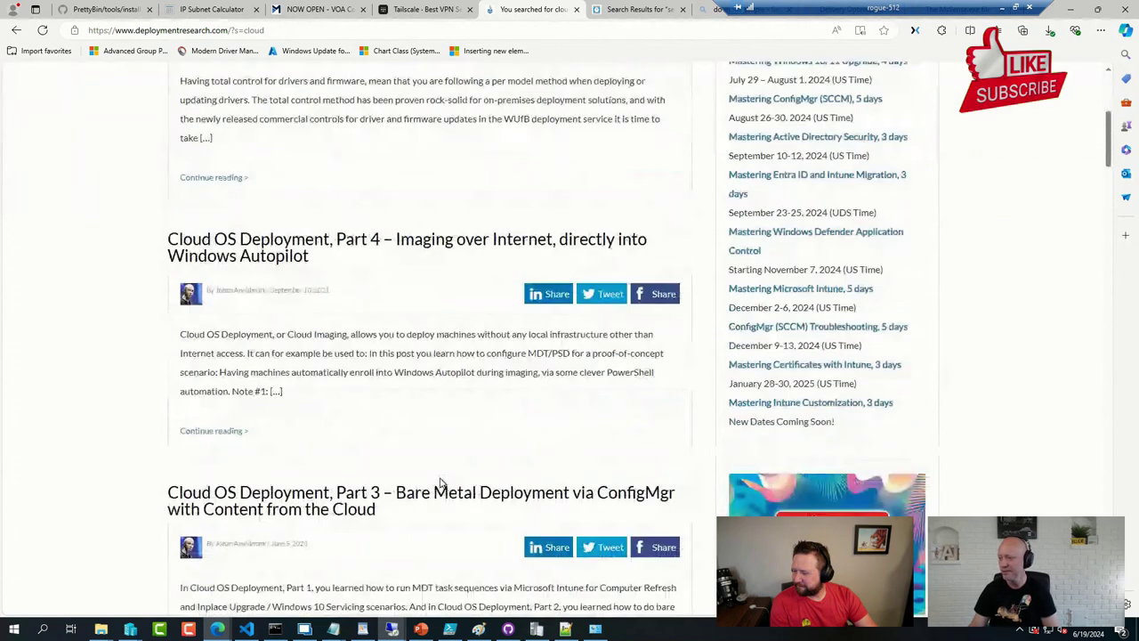
scroll(436, 476, "down", 1)
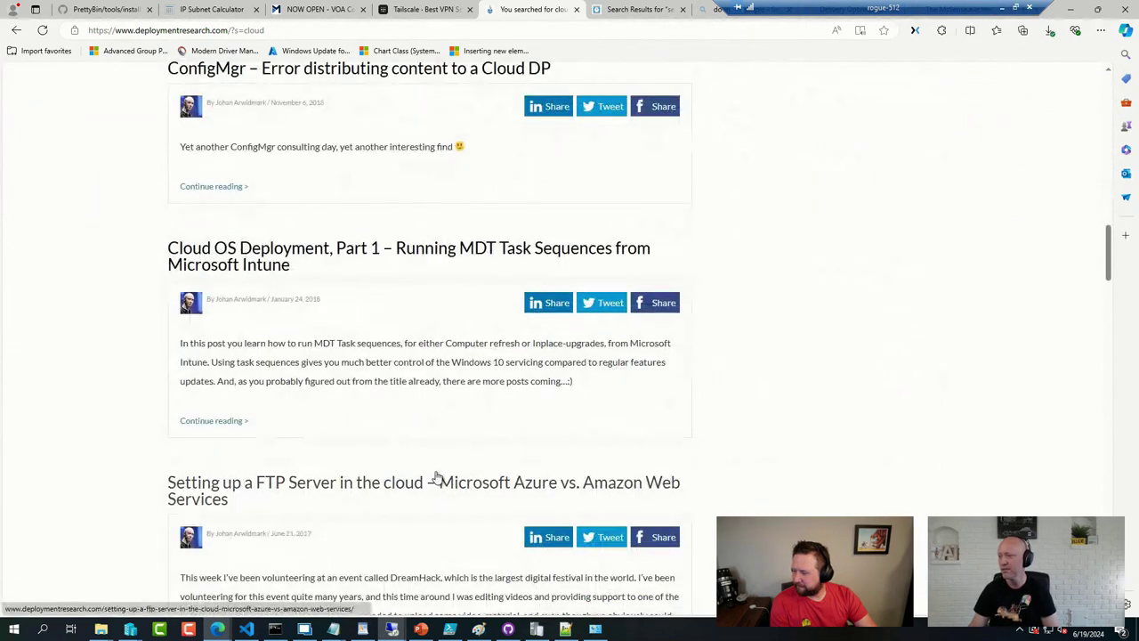
left_click(338, 256)
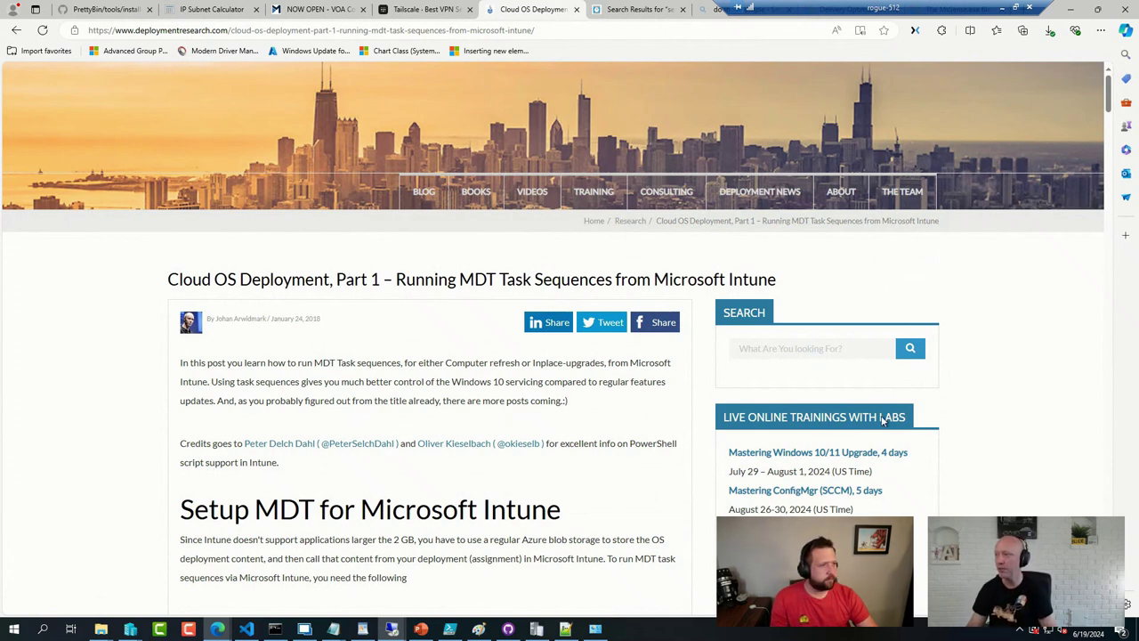
Go to the Intune admin center and sign in with the admin account
left_click(227, 31)
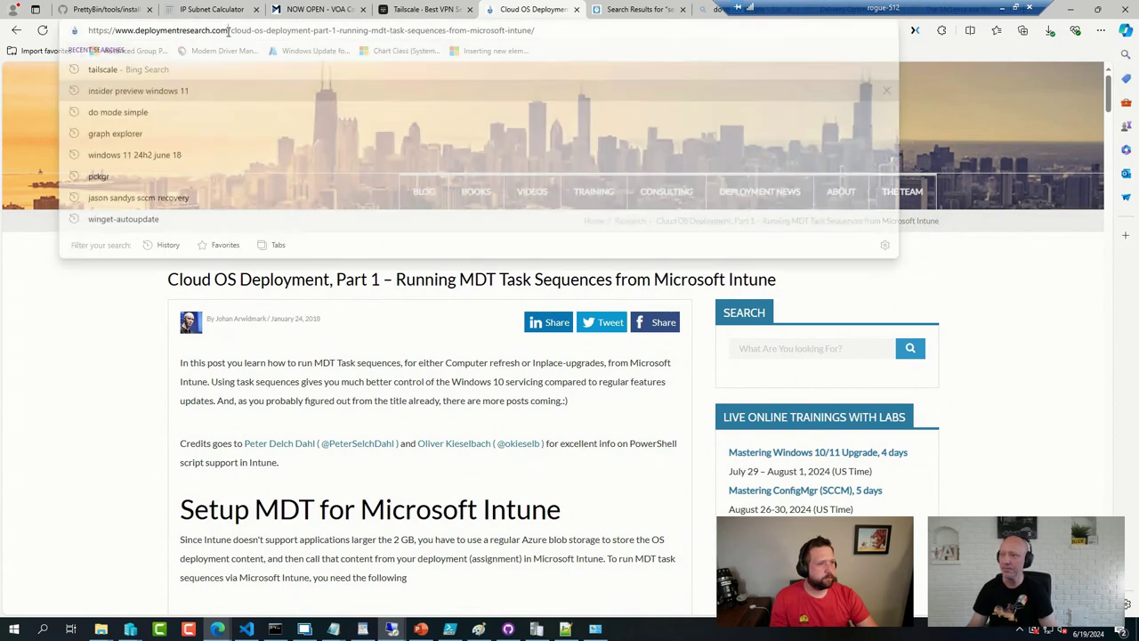
type("intune")
key("Return")
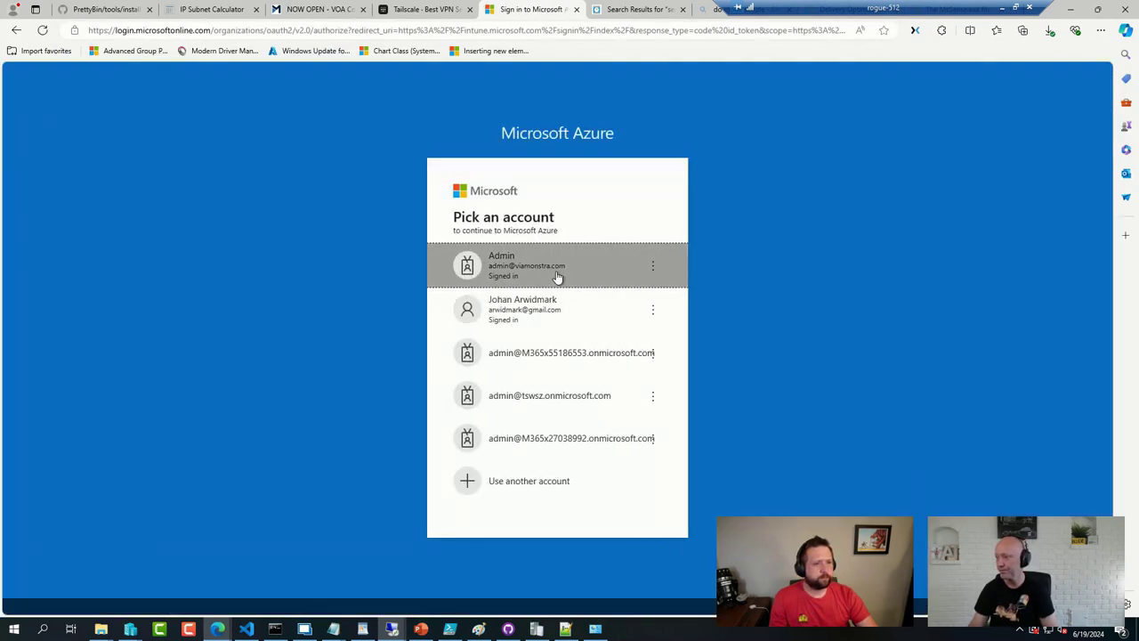
left_click(557, 278)
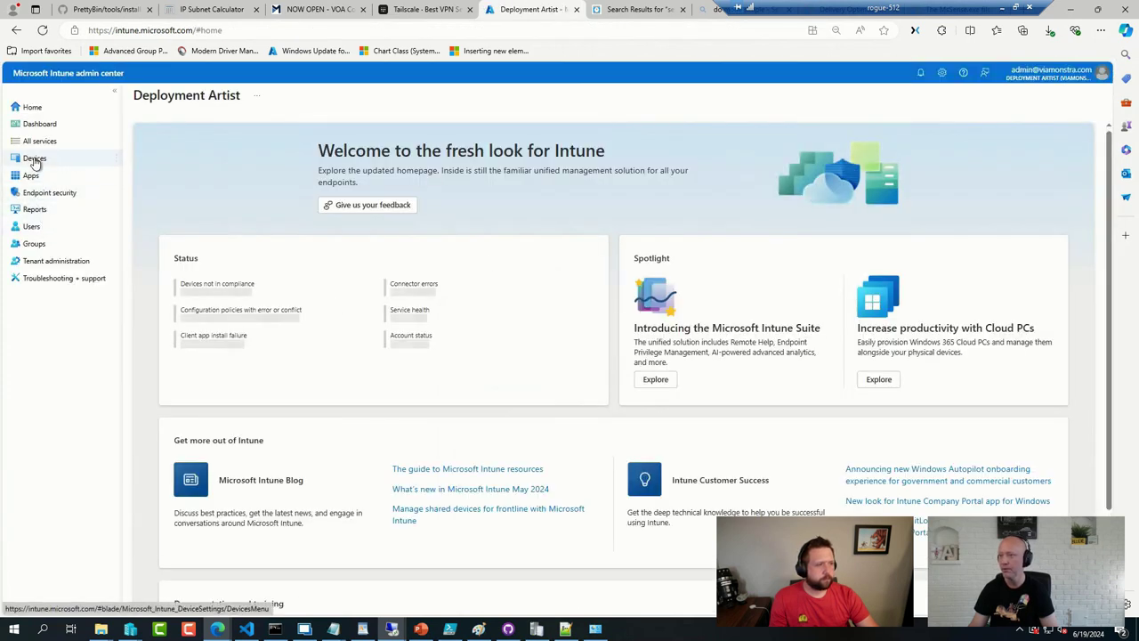
Filter Windows apps by 'p2p' and show the 100 MB Single File app's properties
left_click(30, 177)
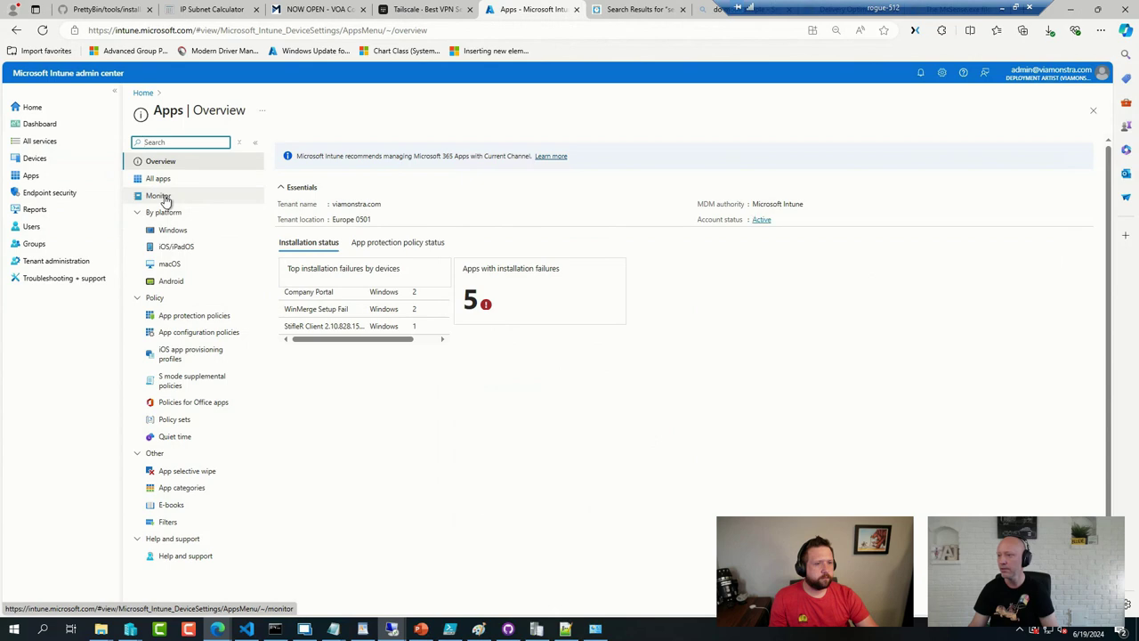
left_click(173, 229)
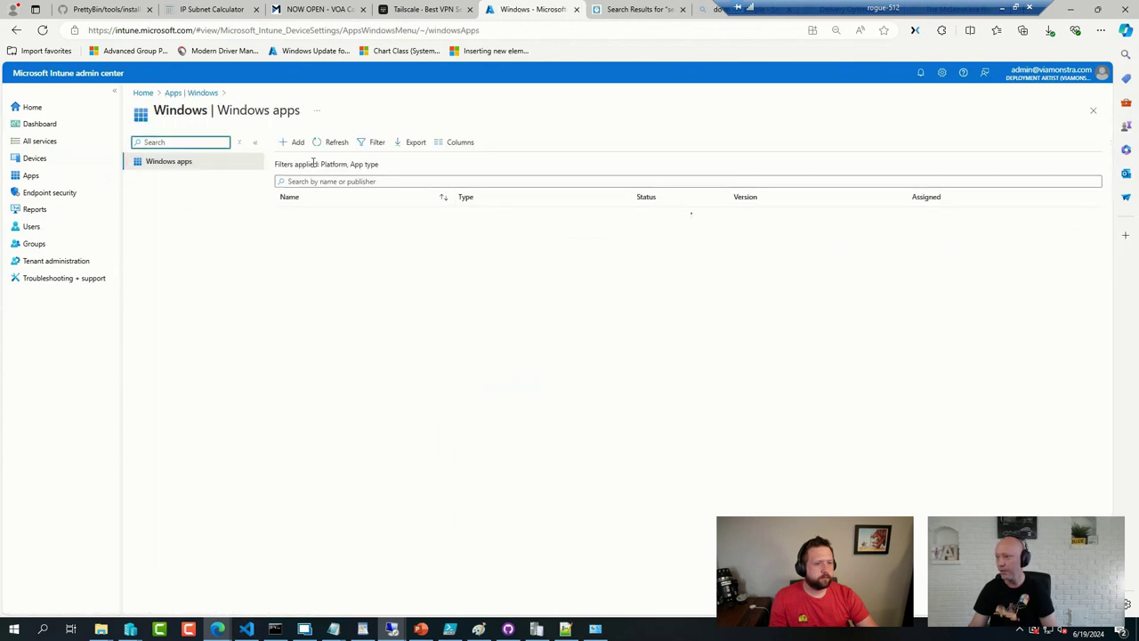
left_click(306, 180)
type("p2p")
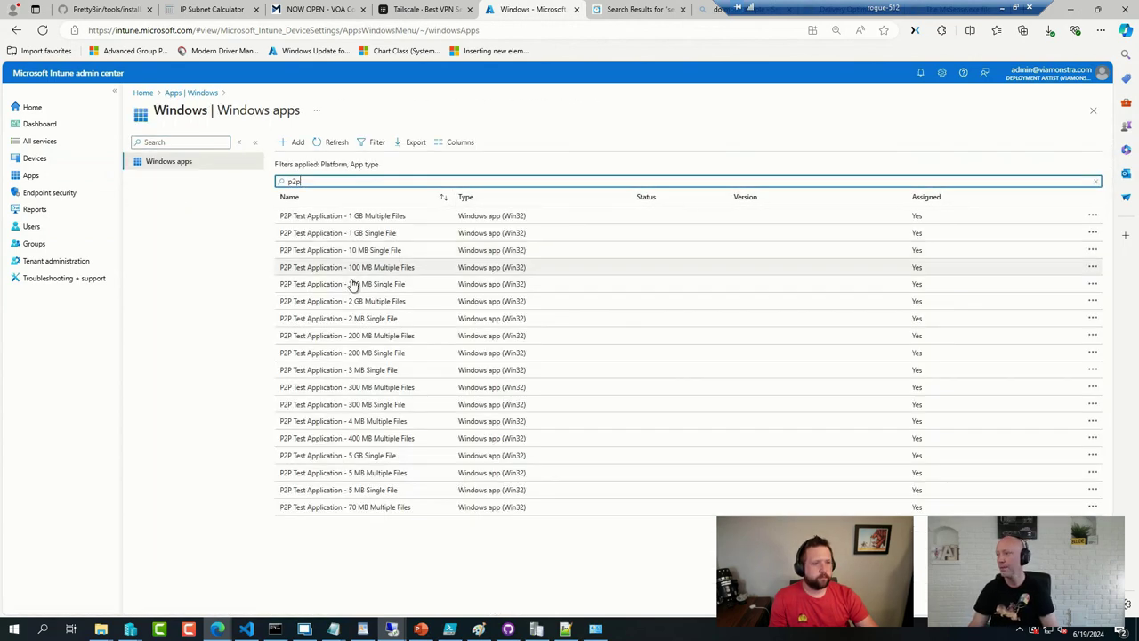
left_click(347, 283)
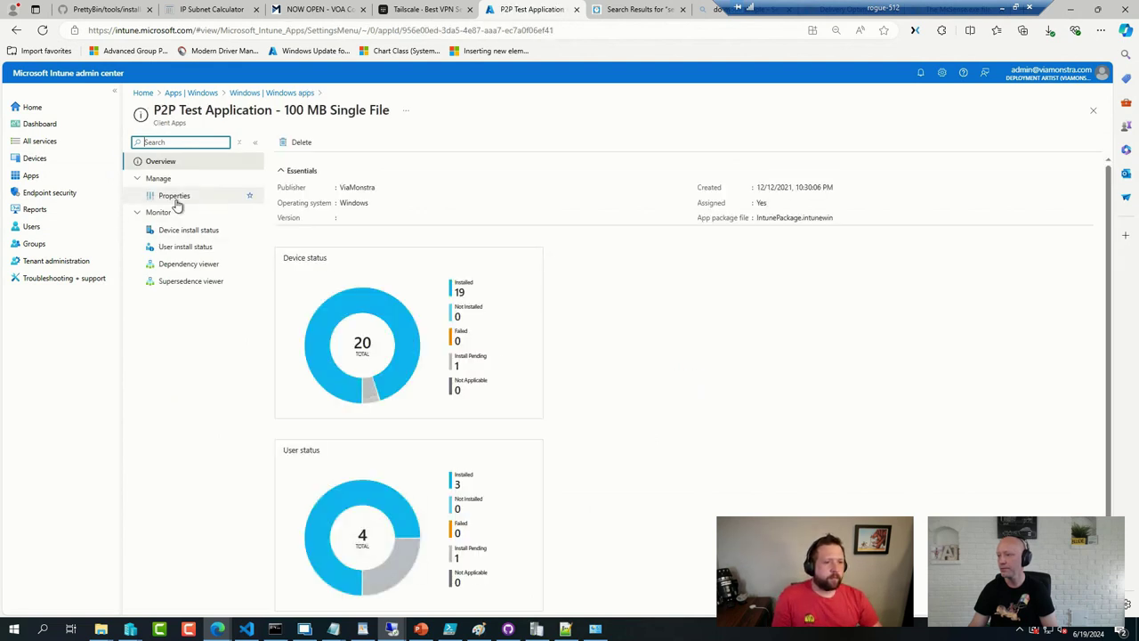
left_click(177, 195)
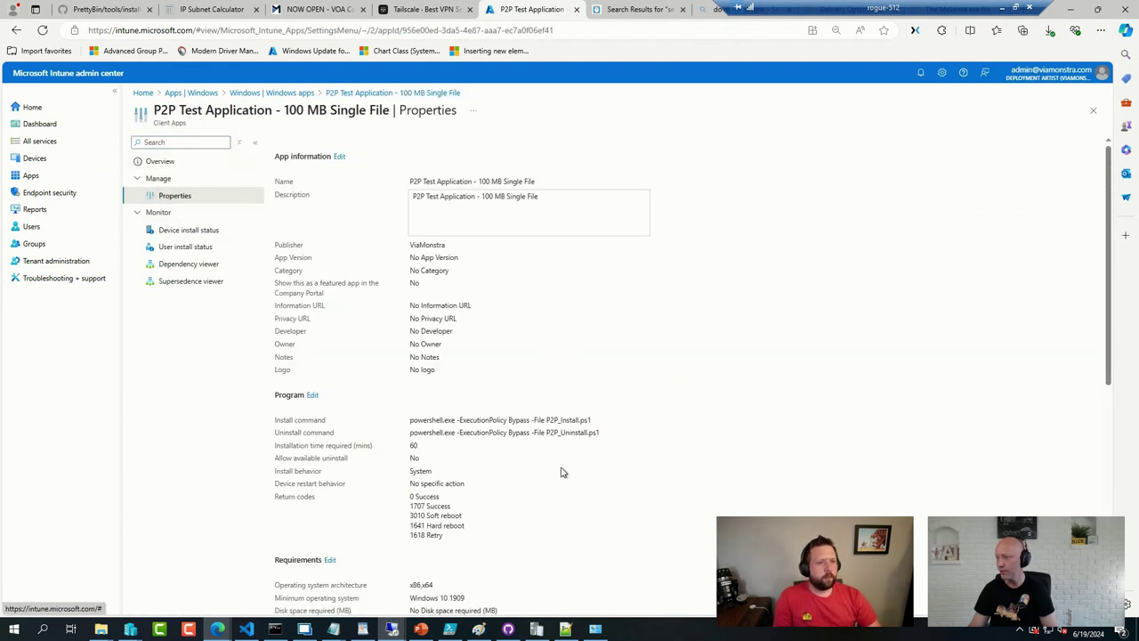
left_click_drag(393, 399, 606, 427)
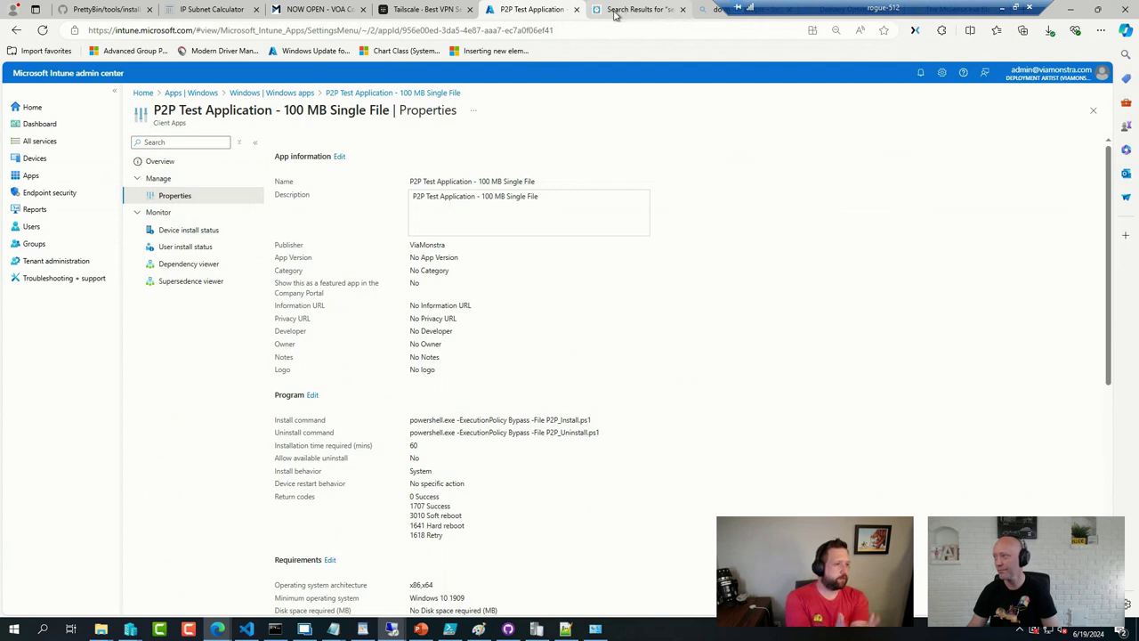
Search Bing for 'powershell app deployment toolkit' and open the PSAppDeployToolkit website result
left_click(567, 30)
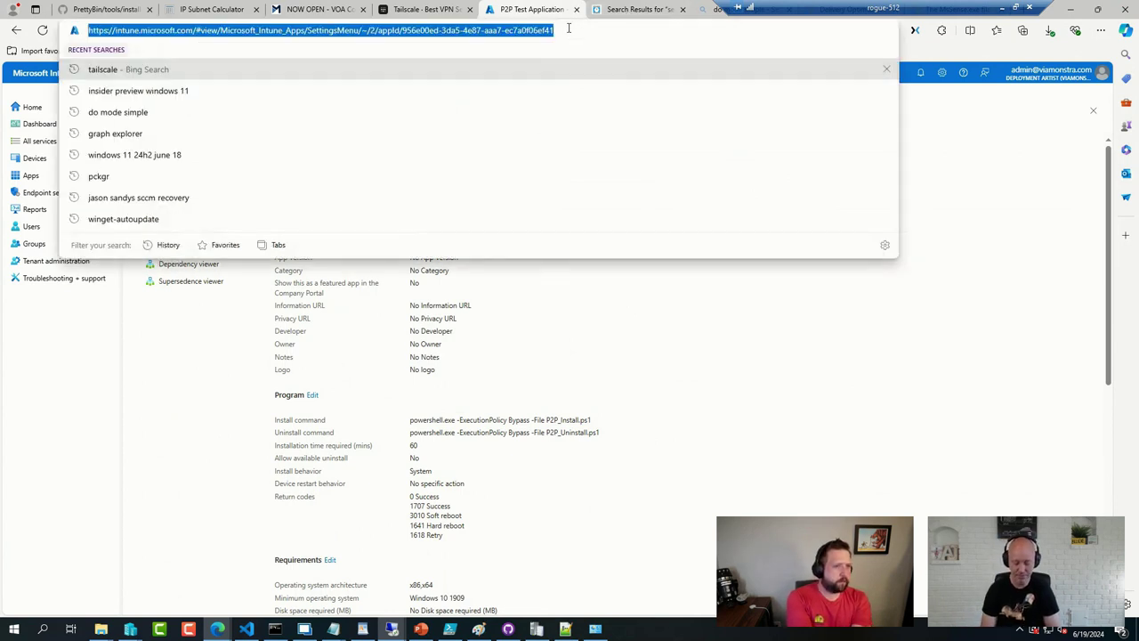
type("power")
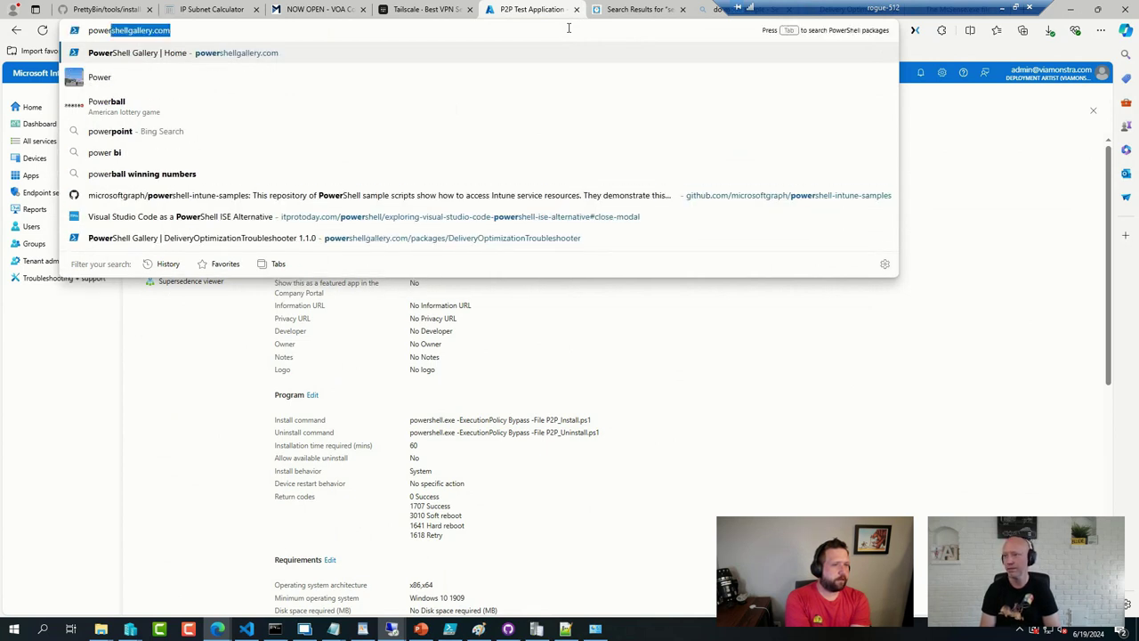
type("shell app")
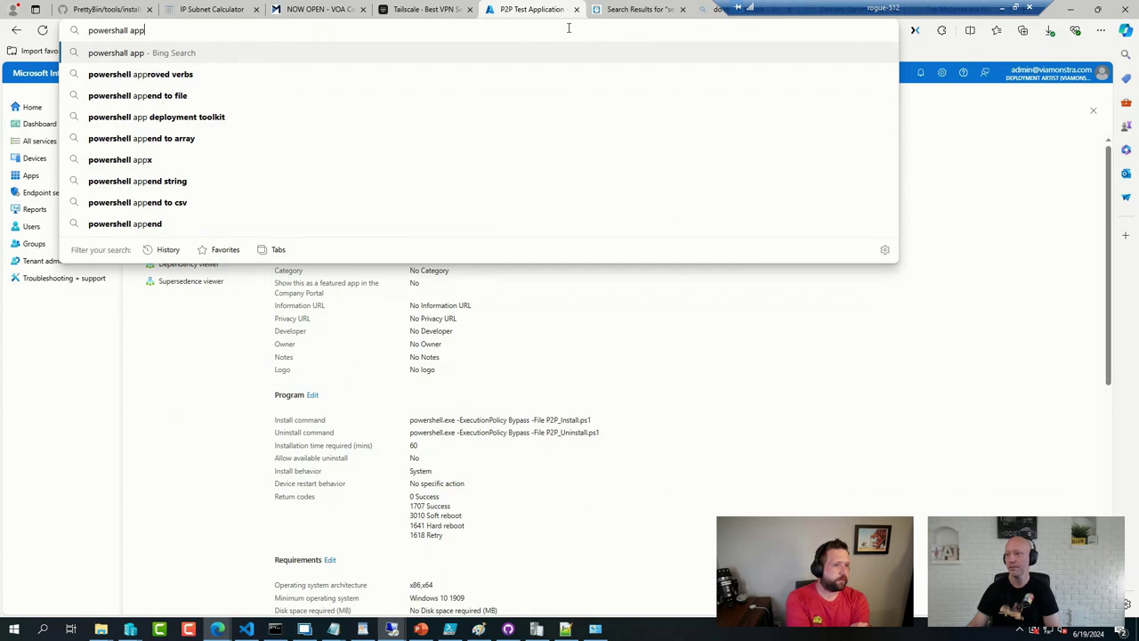
left_click(193, 117)
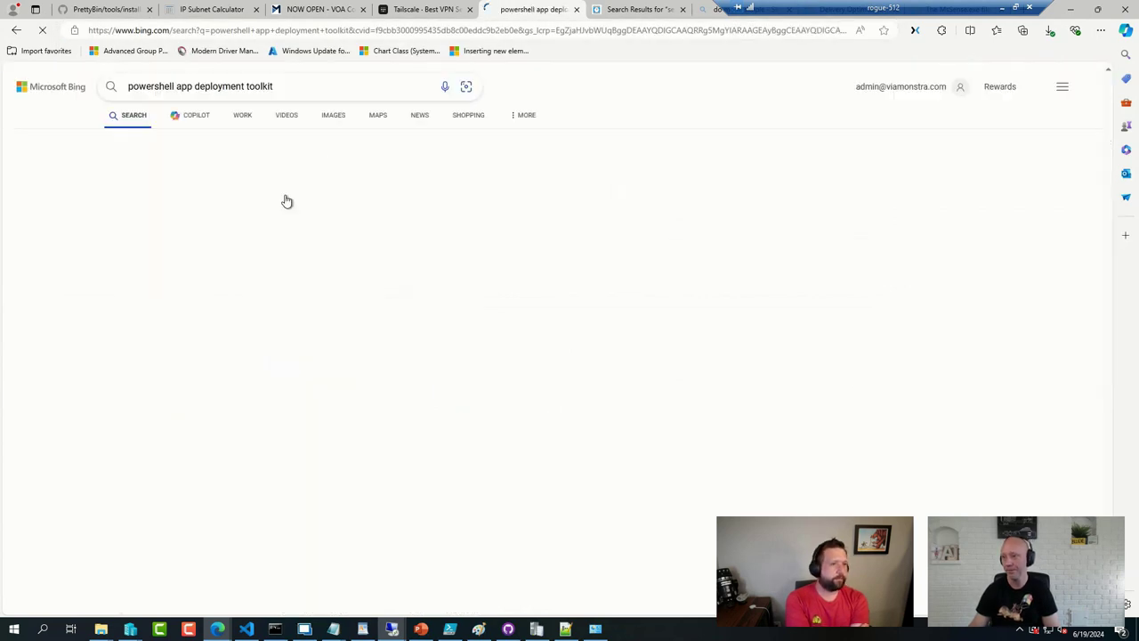
left_click(210, 254)
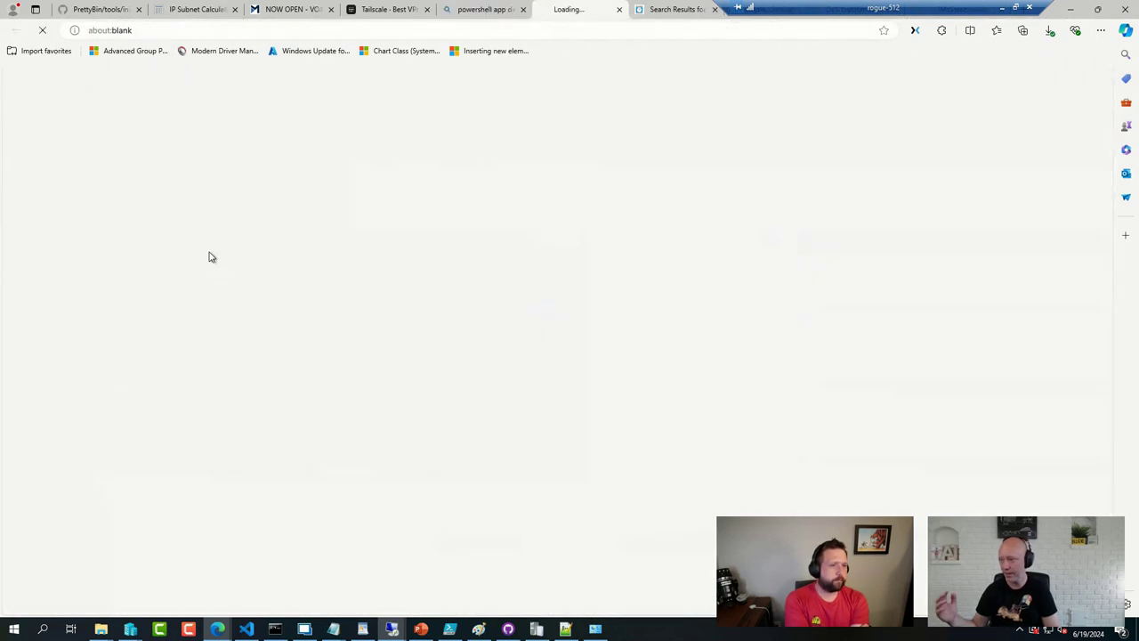